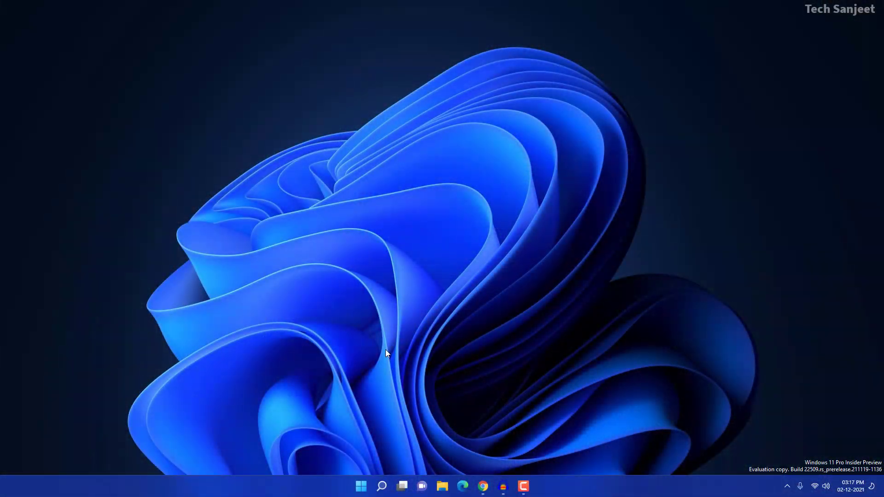
Step: Open the Start menu with the Start button on the taskbar
click(361, 486)
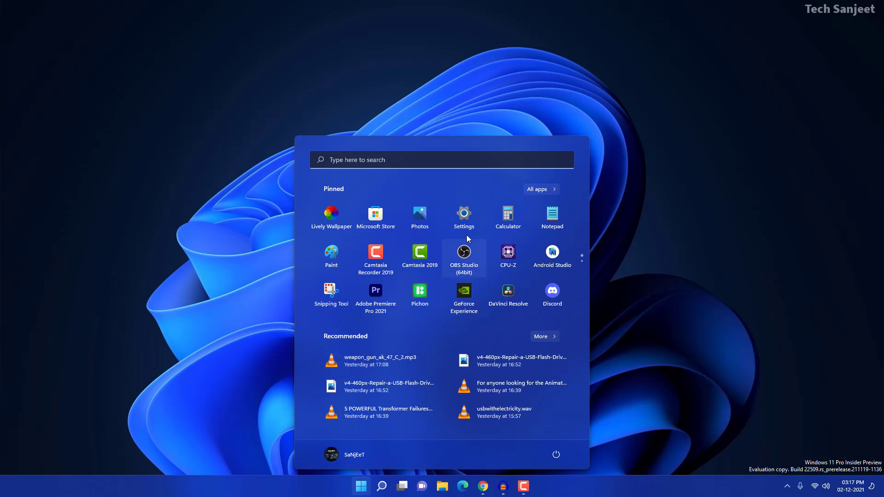
Step: In Personalisation > Start, choose the More pins layout and preview it in Start
click(464, 214)
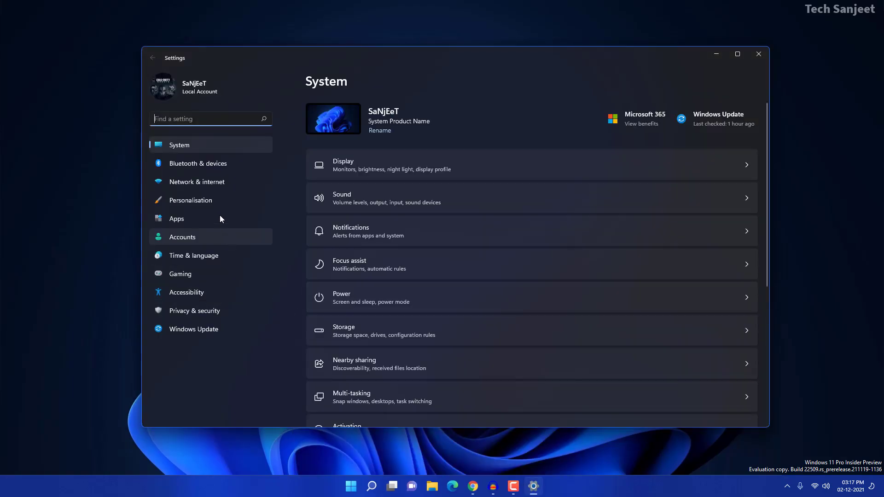
click(219, 205)
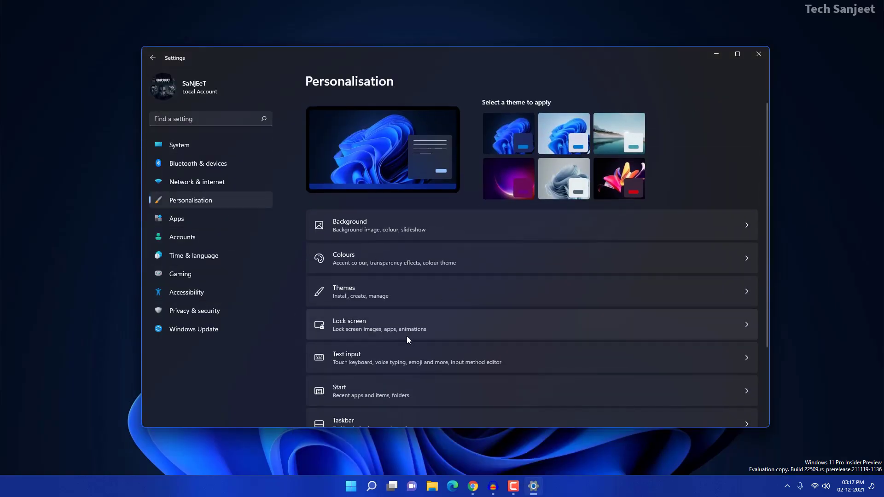
scroll(393, 353, down, 1)
click(367, 343)
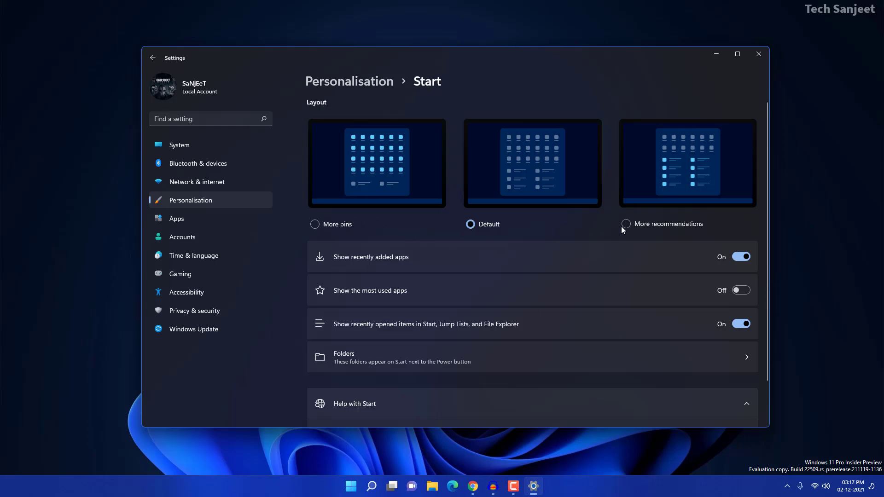
click(345, 226)
click(351, 486)
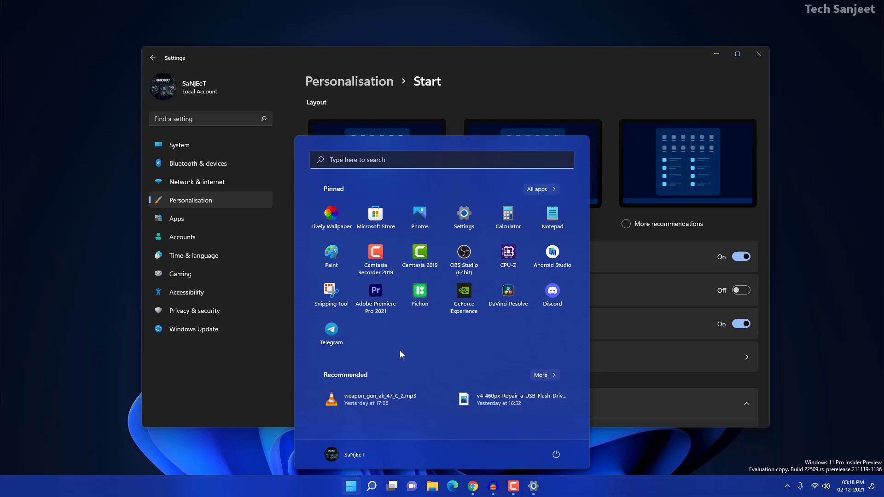
Step: Compare the More recommendations and Default layouts, then return to More pins
click(665, 223)
click(351, 486)
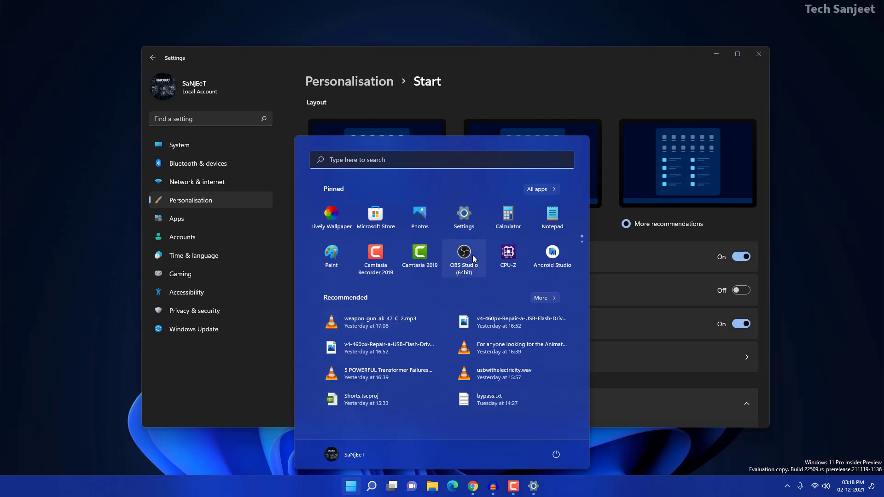
scroll(472, 254, down, 1)
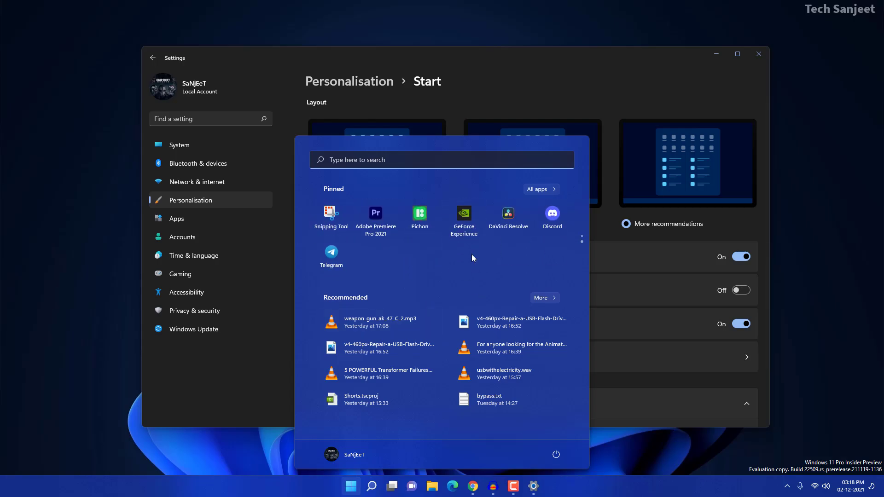
click(610, 225)
click(491, 222)
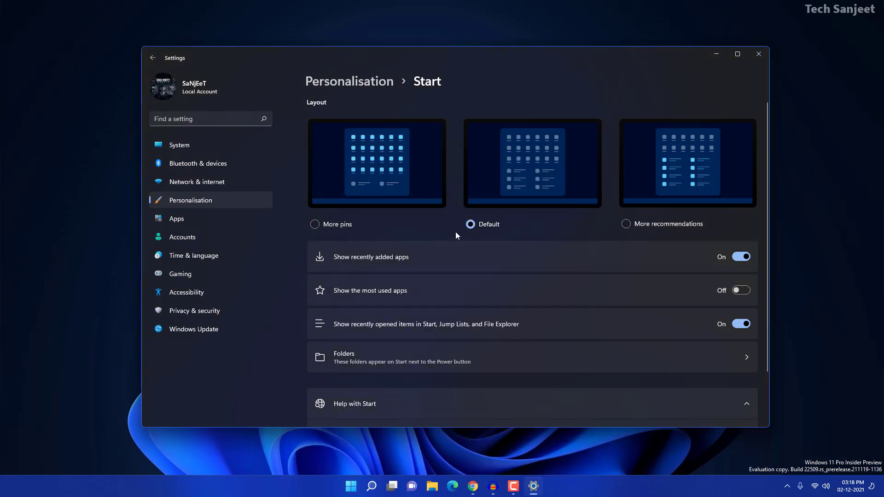
click(337, 226)
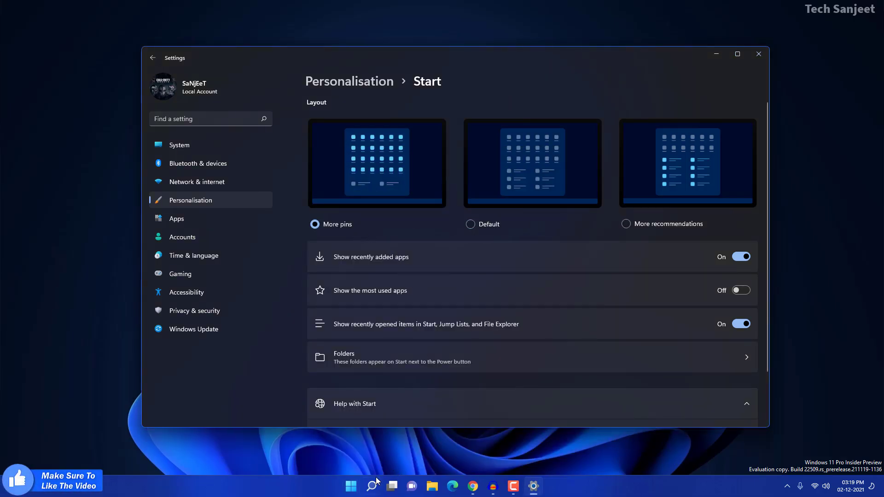
click(351, 485)
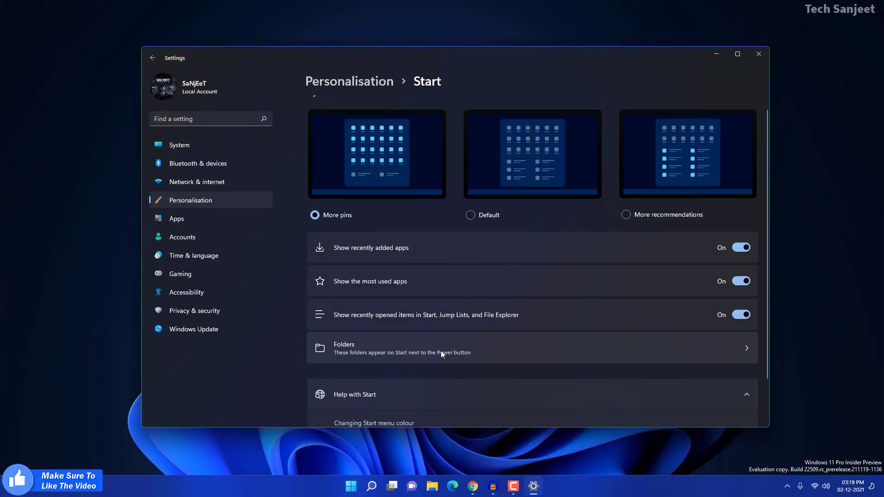
Step: Turn on the Settings, File Explorer and Documents folders and confirm them in Start
click(439, 347)
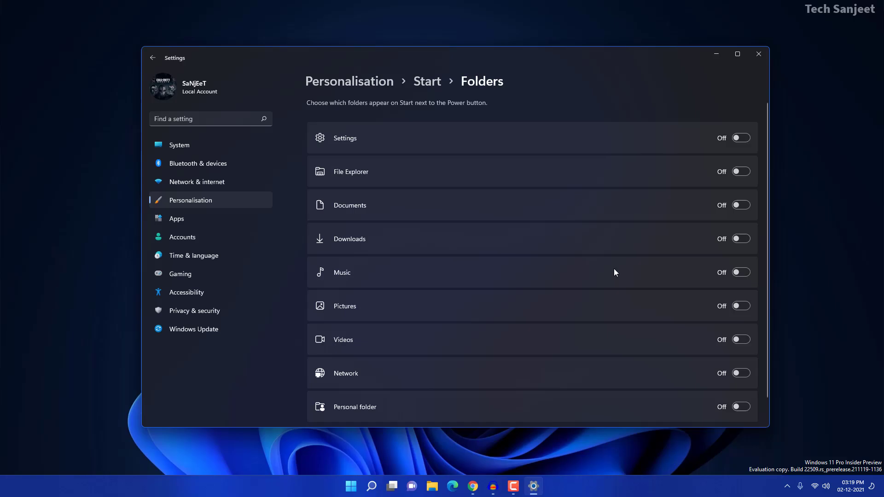
click(739, 138)
key(super)
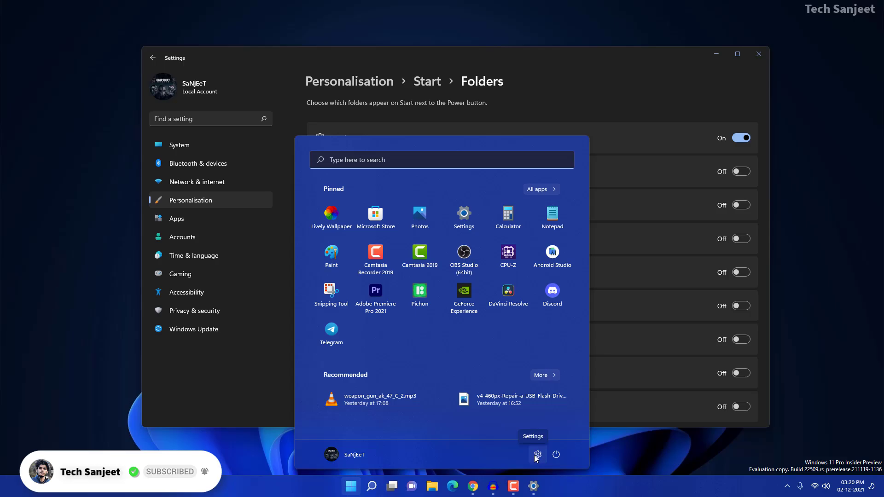
click(740, 172)
click(740, 205)
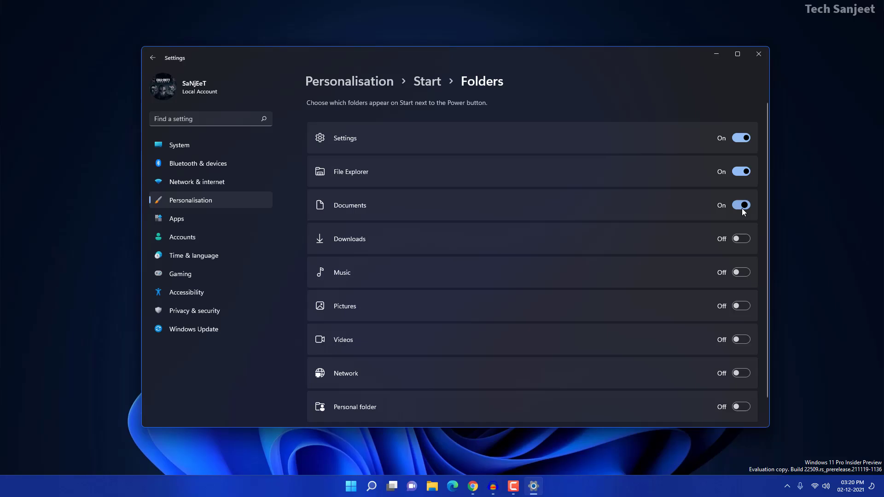
click(352, 486)
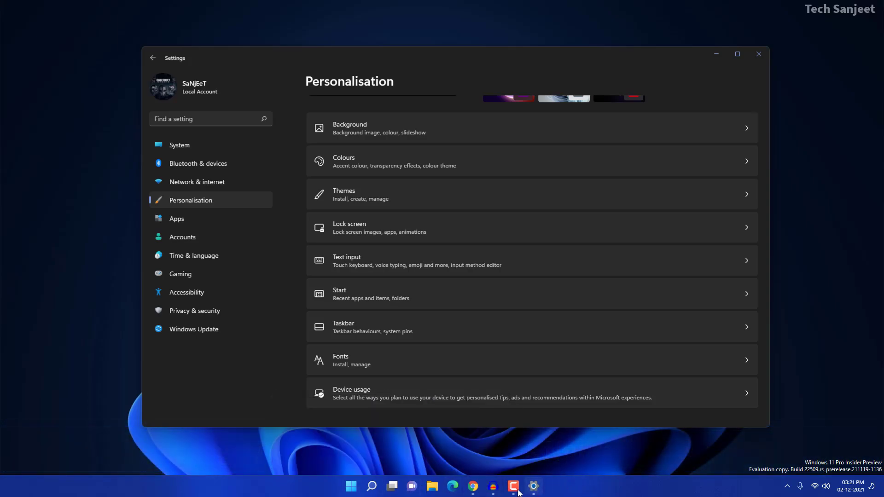
mouse_move(534, 486)
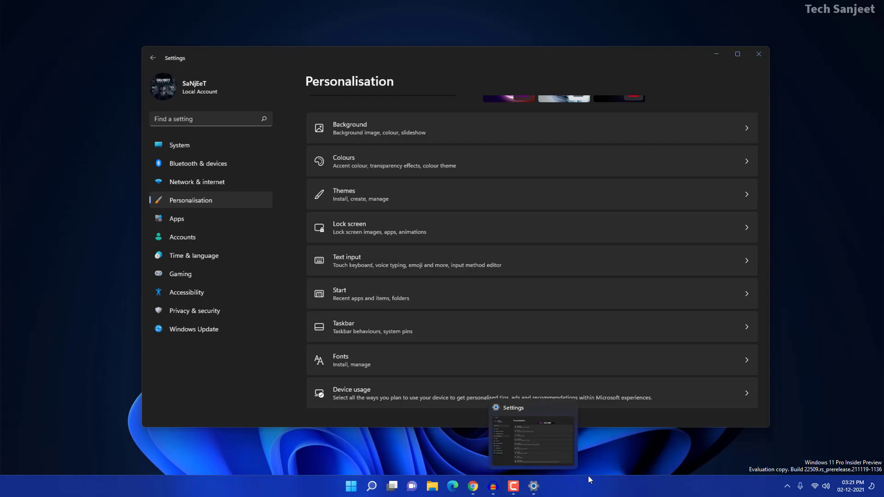
Step: Show Installed apps in grid and tile layouts, then bring up the sort options
click(199, 219)
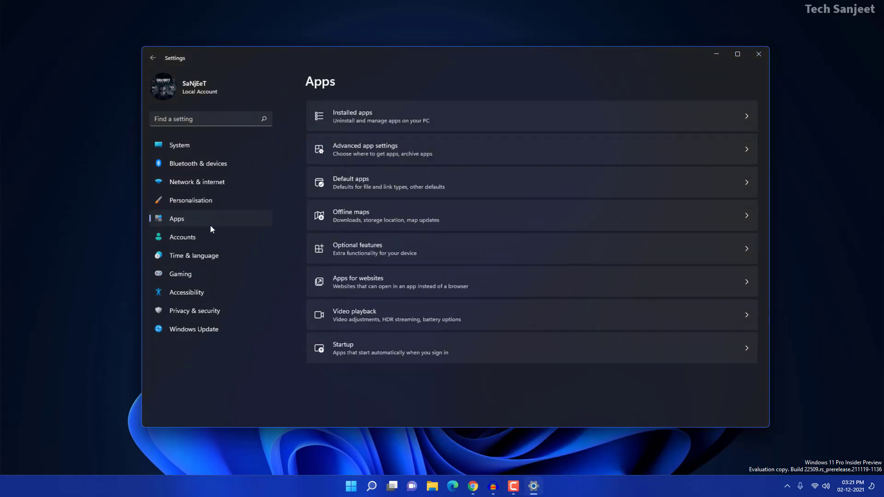
click(376, 118)
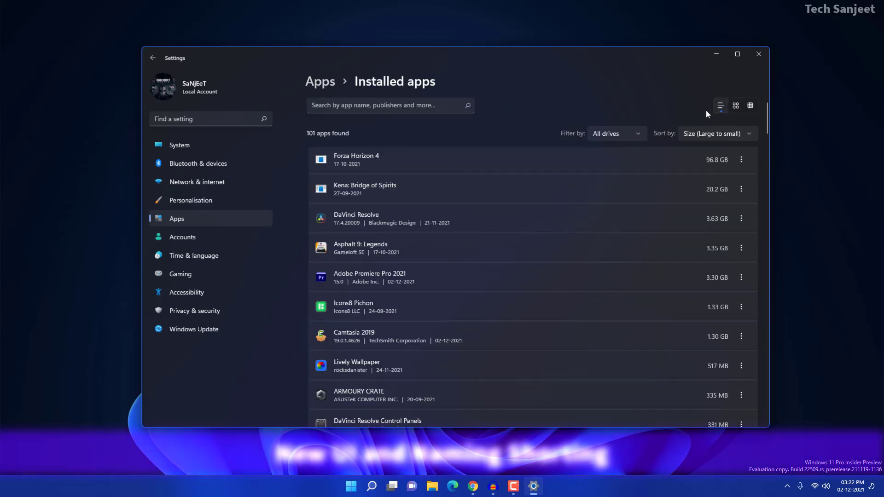
click(735, 107)
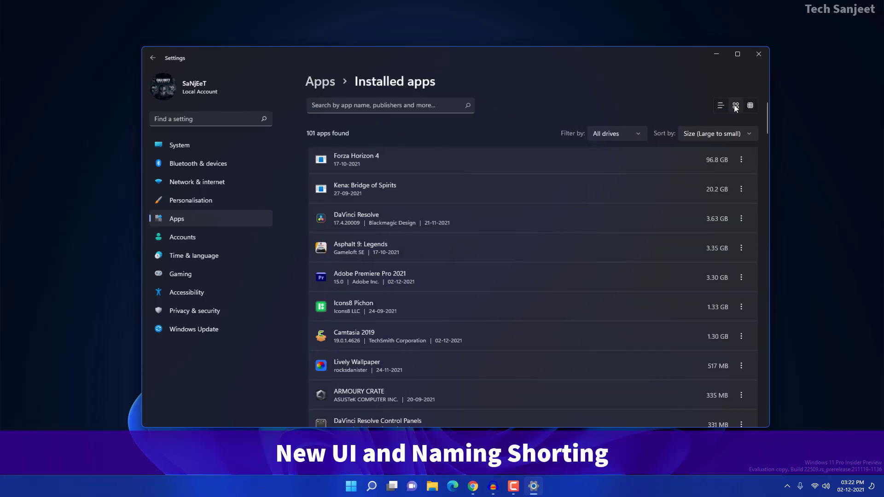
click(750, 105)
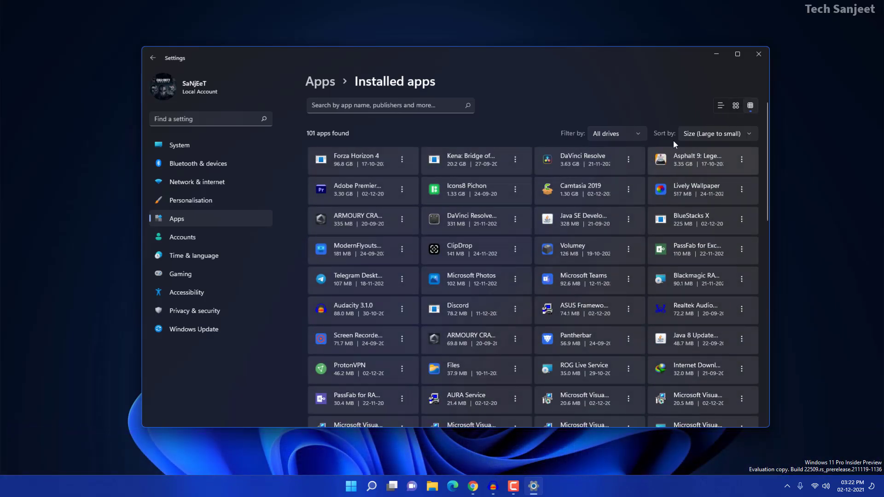
click(711, 134)
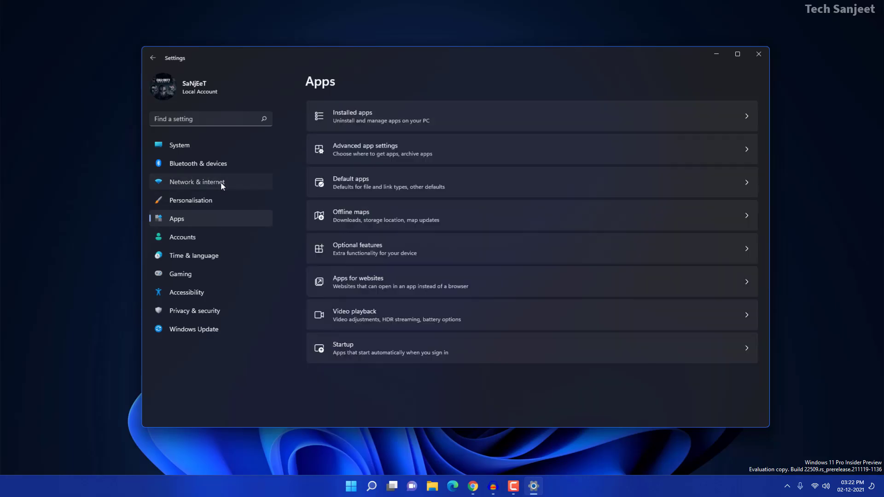
Step: In Advanced network settings, expand and collapse the Wi-Fi adapter, then view Advanced sharing settings
click(220, 182)
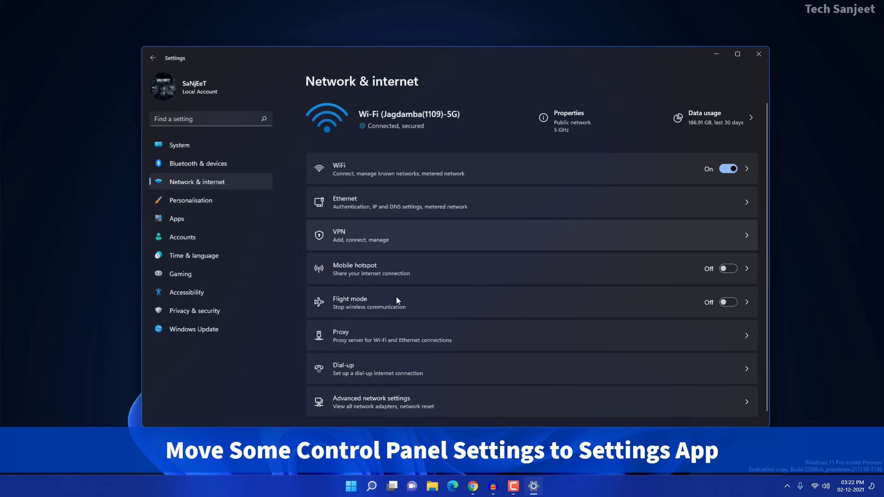
scroll(376, 347, down, 1)
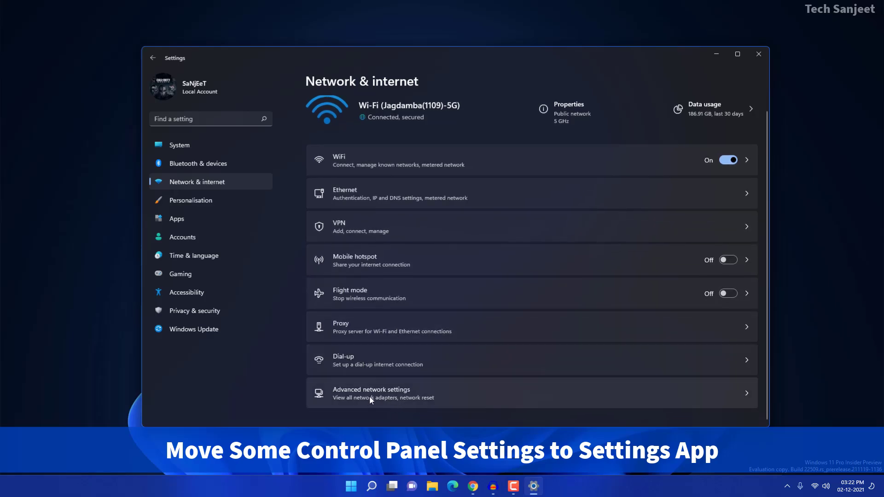
click(384, 394)
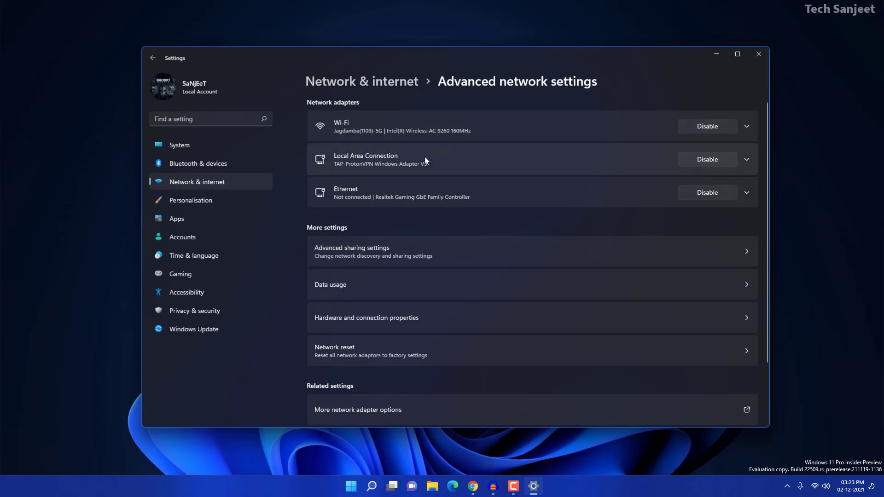
click(410, 128)
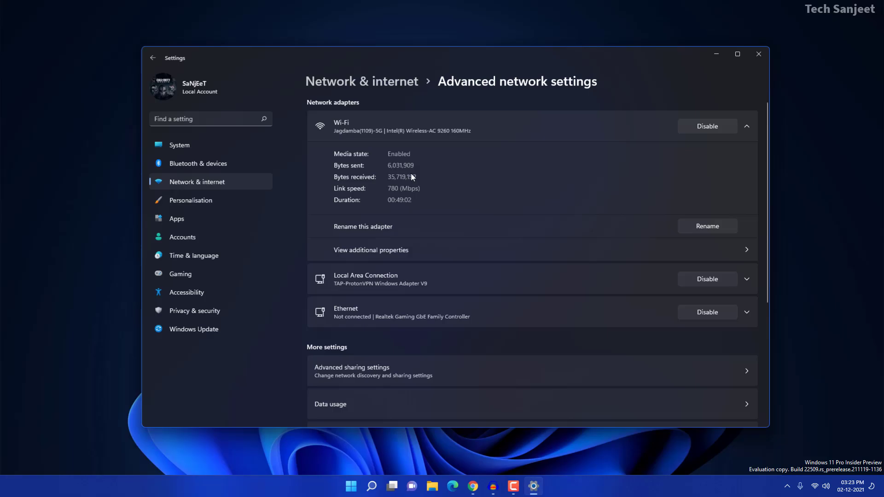
double_click(413, 200)
click(374, 178)
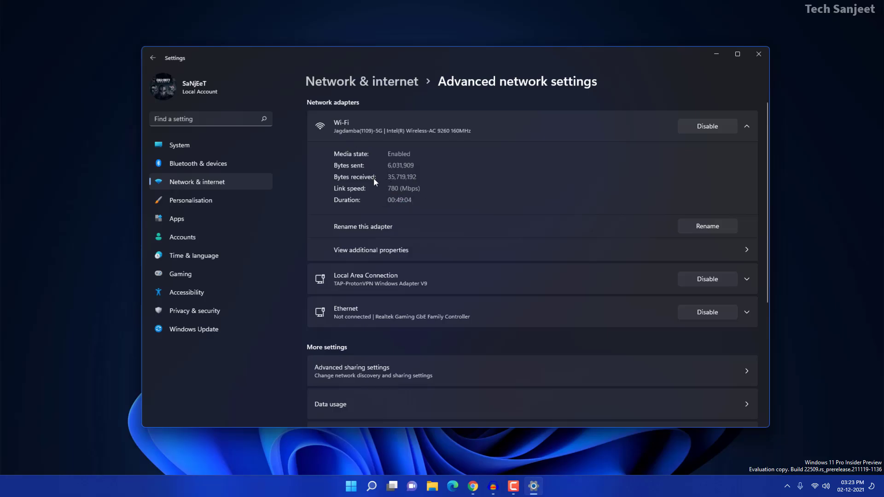
click(365, 133)
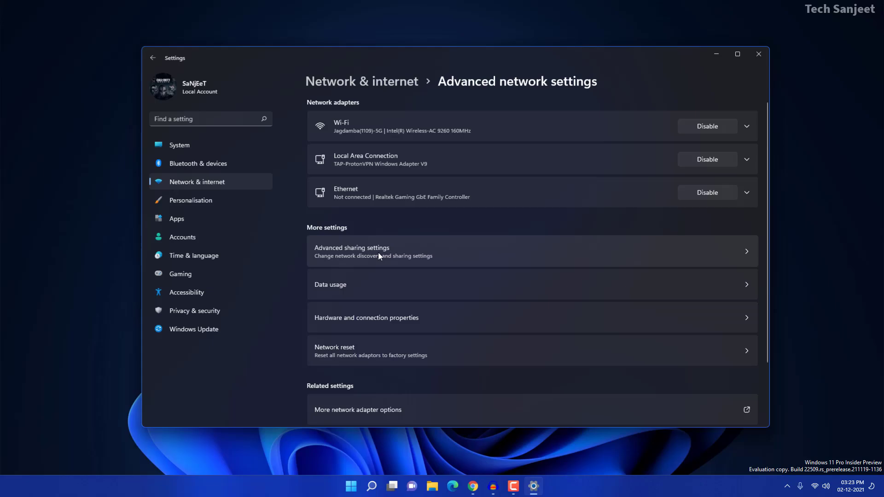
click(377, 252)
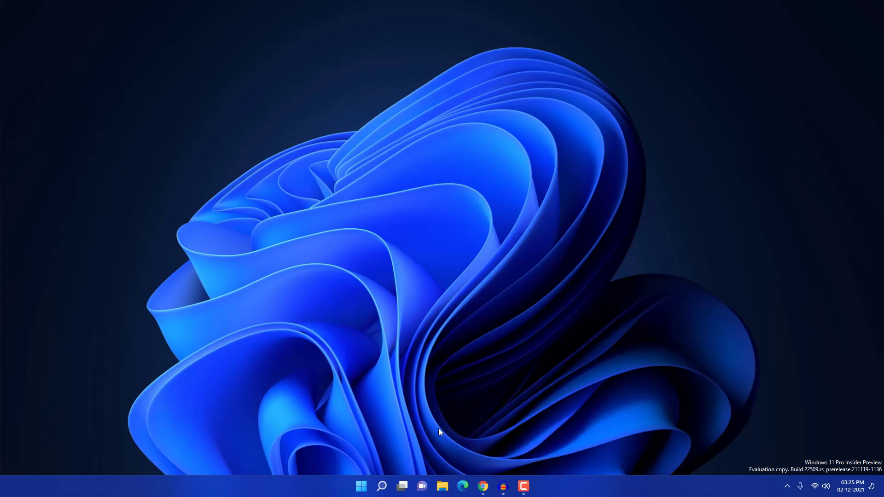
Step: Open and close File Explorer and Edge, then start voice typing with Win+H
key(super+e)
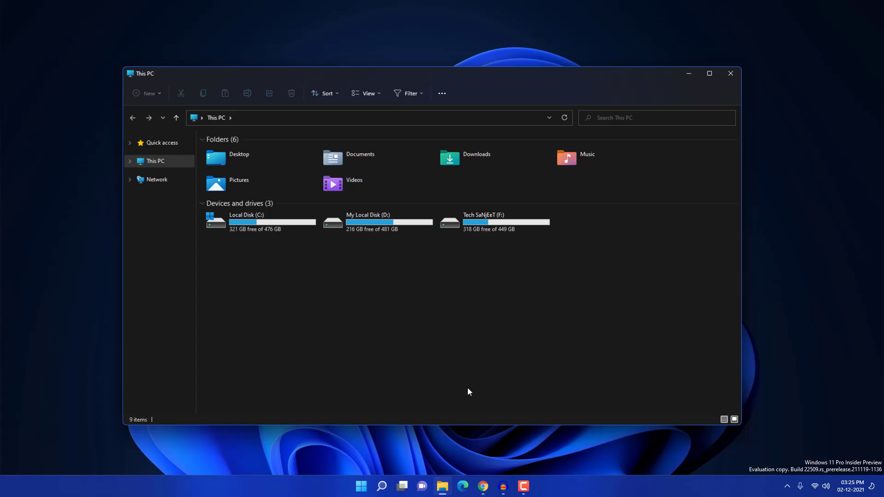
key(super+3)
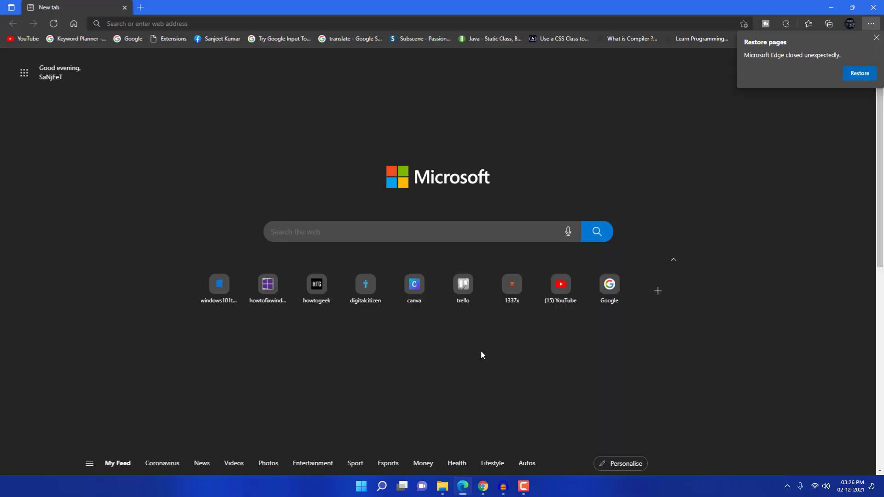
click(873, 7)
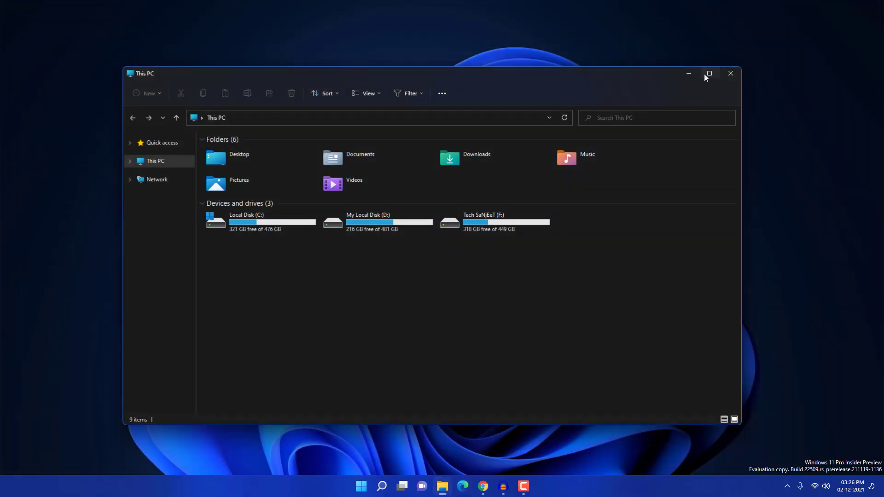
click(704, 73)
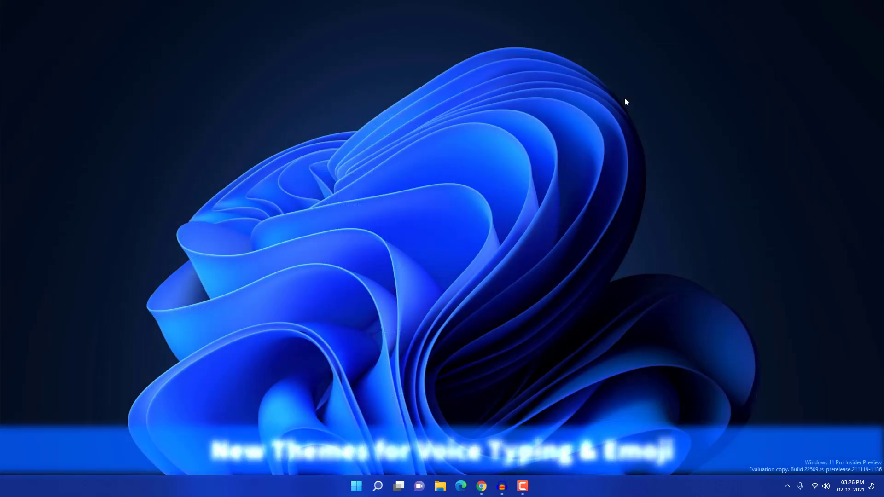
key(super+h)
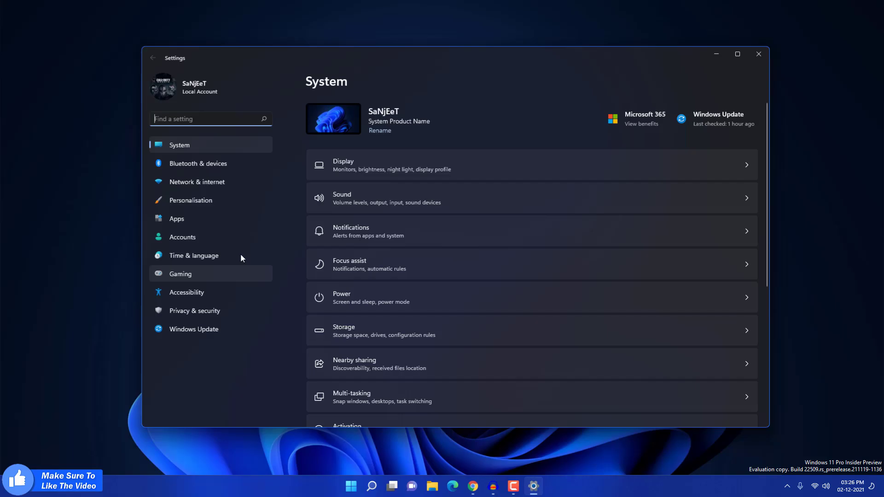
Step: Go to Personalisation > Text input to see the keyboard and emoji themes
click(225, 200)
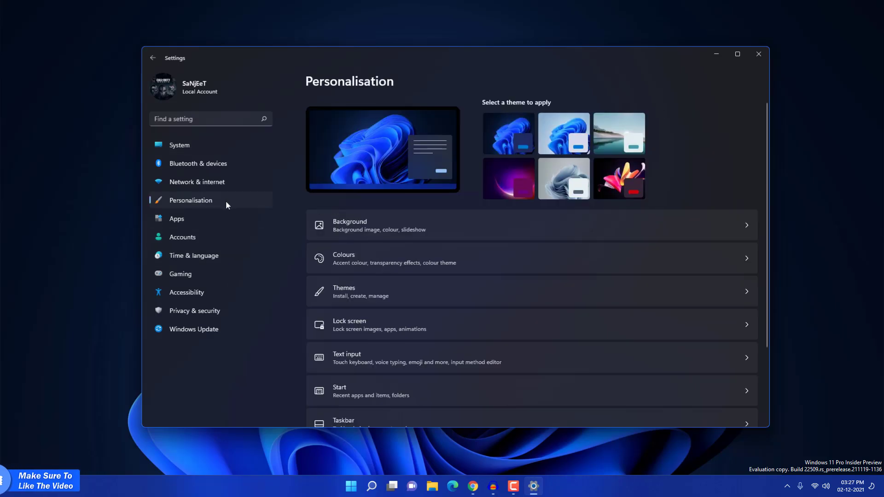
click(369, 357)
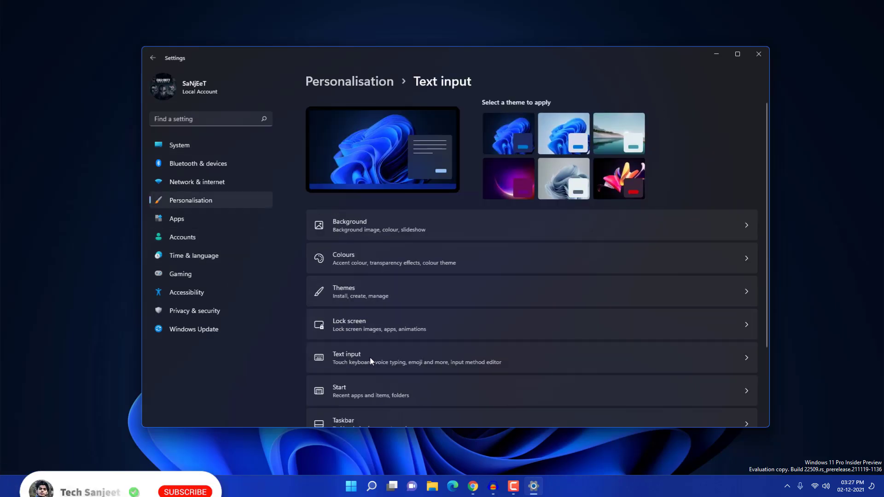
scroll(440, 321, down, 2)
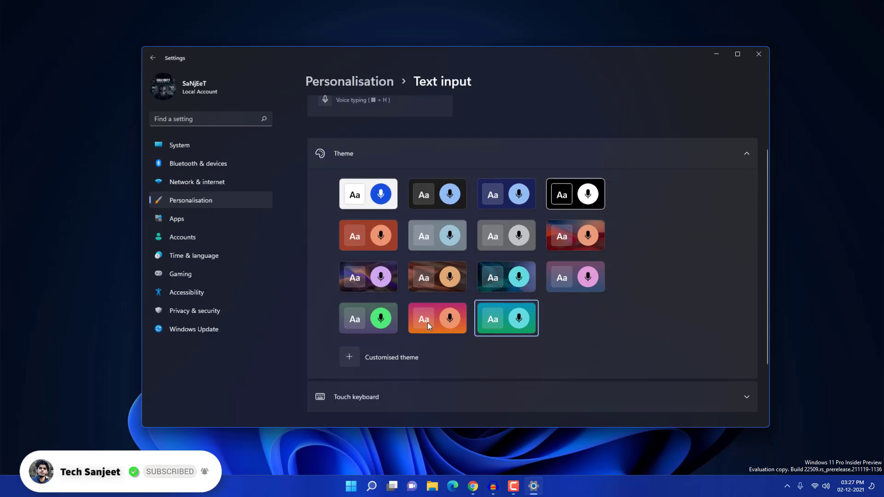
scroll(427, 323, down, 2)
scroll(443, 326, up, 2)
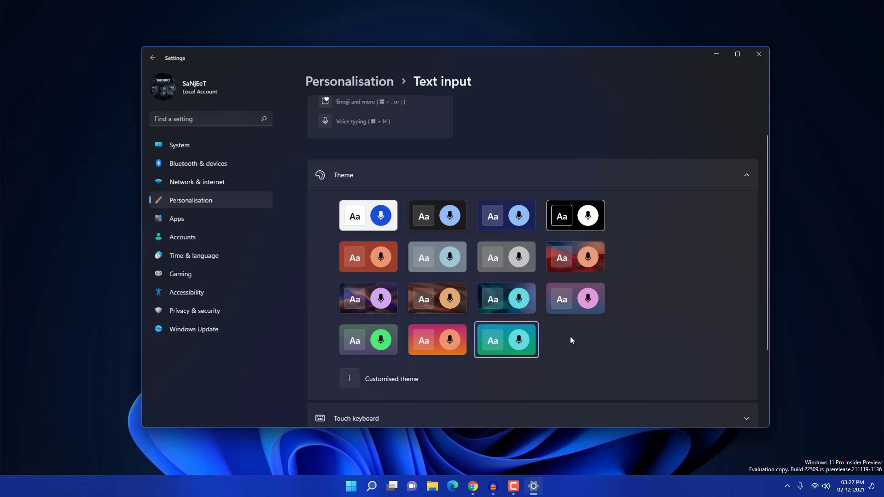
Step: Apply the pink-orange text input theme and preview it in the emoji panel
key(super+period)
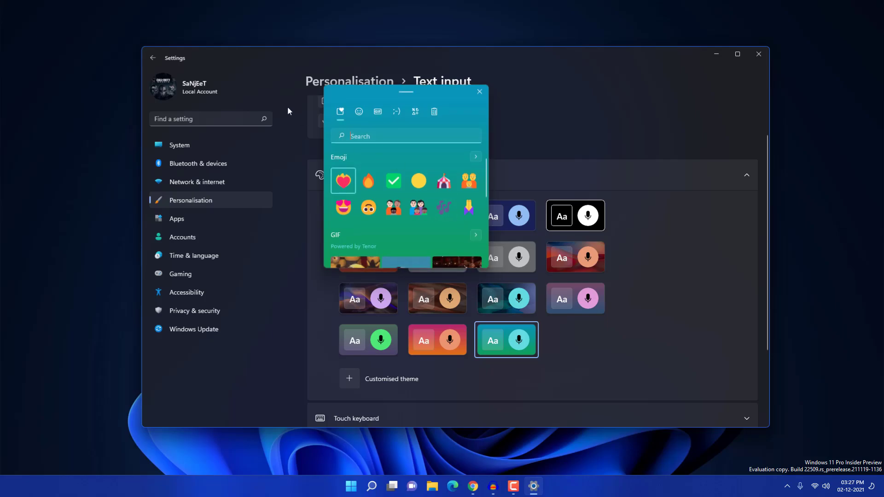
drag(385, 88, 604, 123)
scroll(619, 273, down, 2)
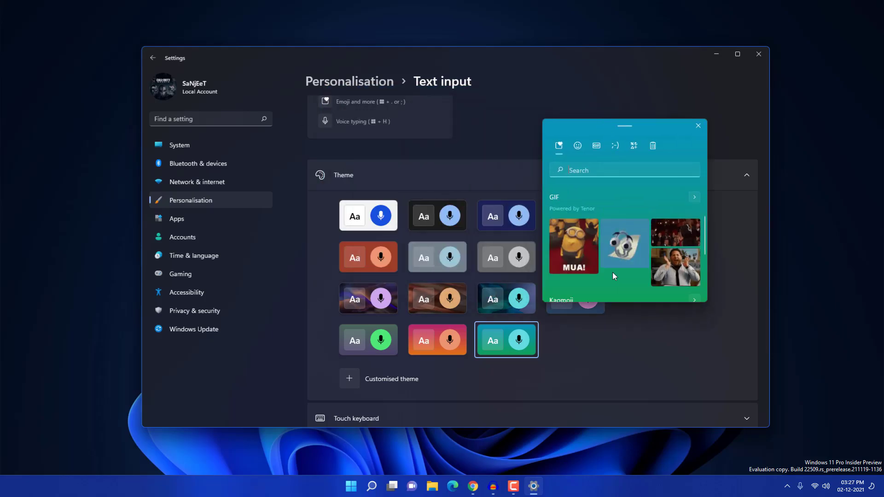
scroll(619, 272, down, 1)
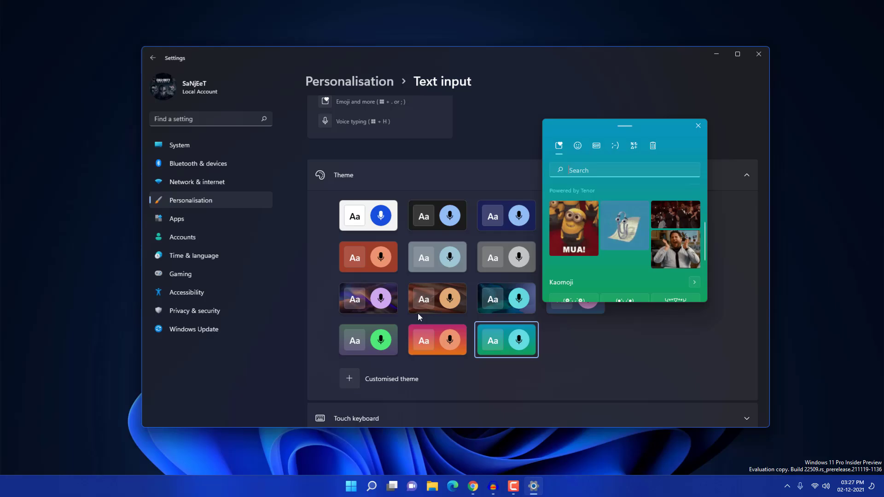
click(442, 344)
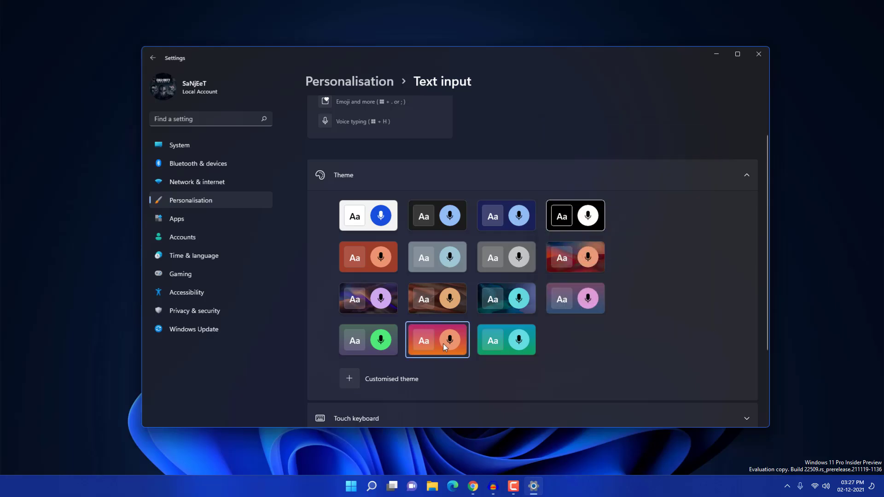
key(super+period)
drag(434, 146, 708, 161)
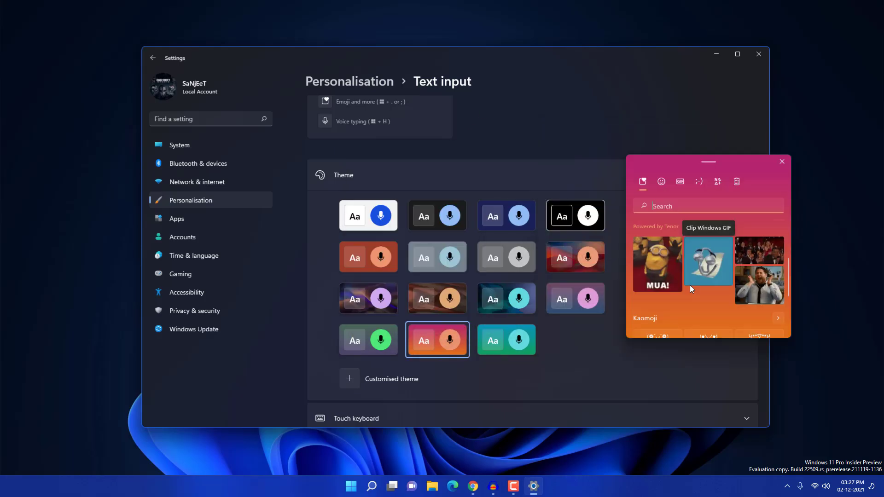